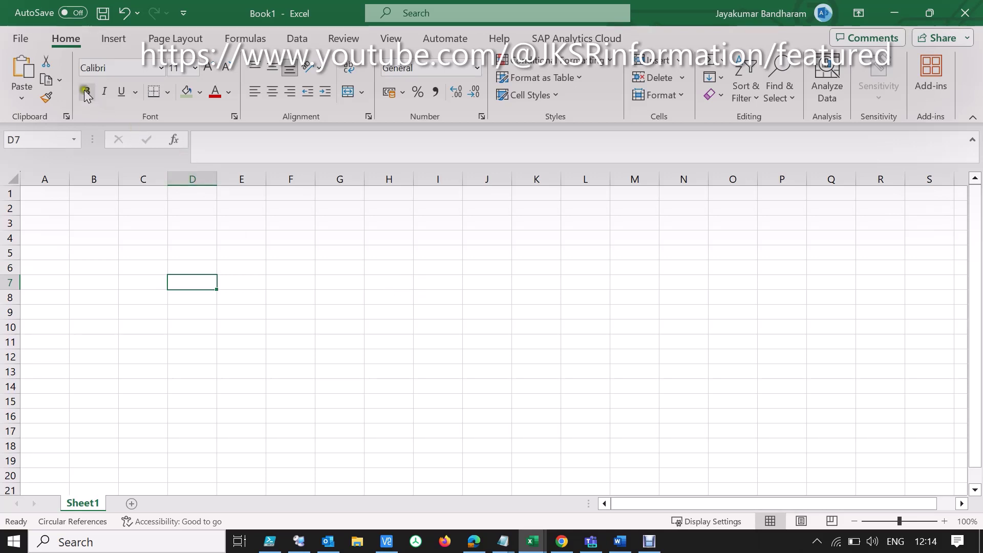
Open Excel Options' Save settings and select the AutoRecover file location path.
left_click(21, 39)
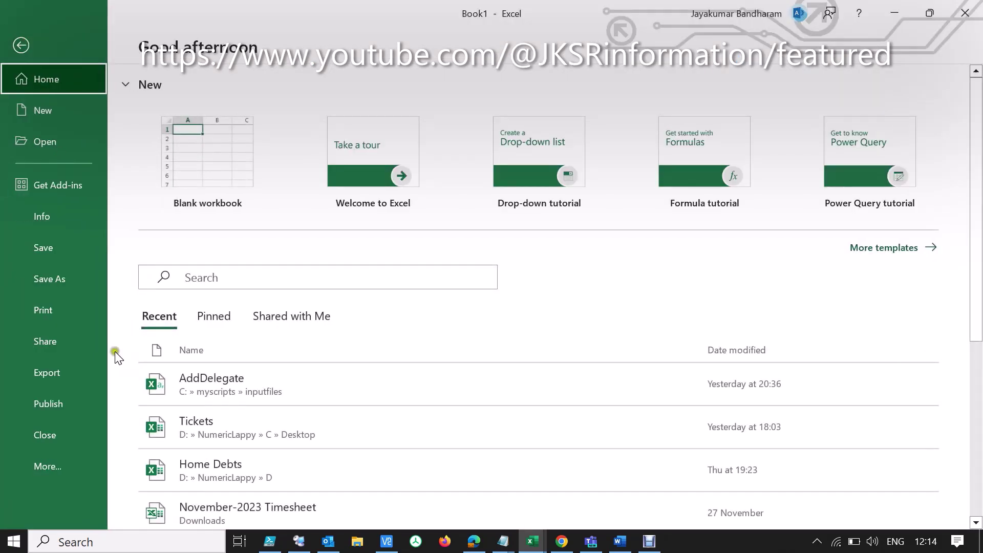
left_click(58, 475)
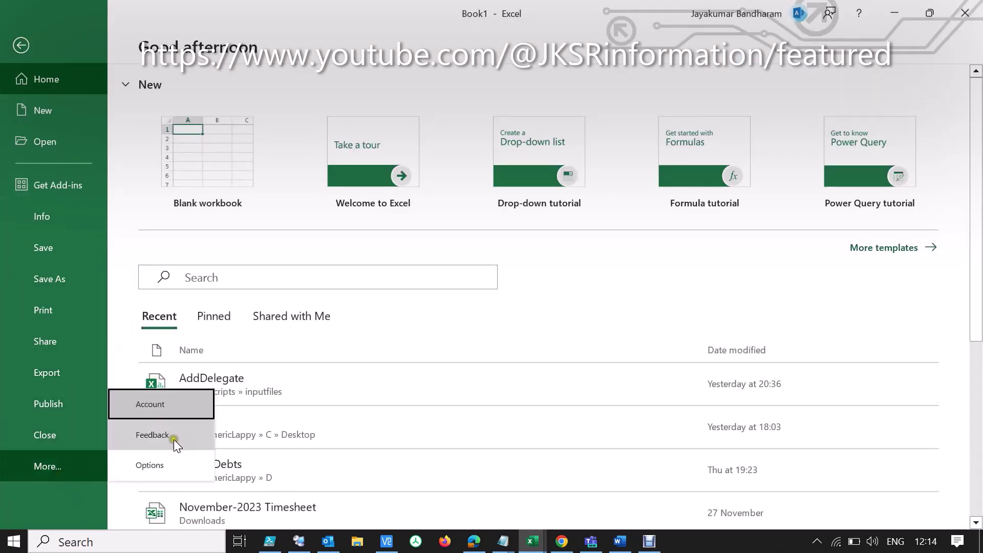
left_click(171, 461)
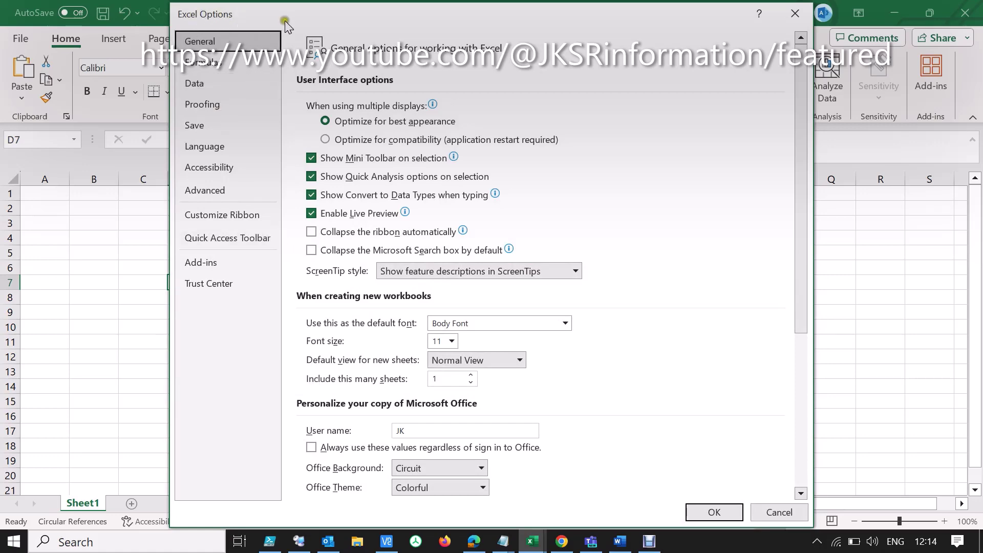
left_click(216, 123)
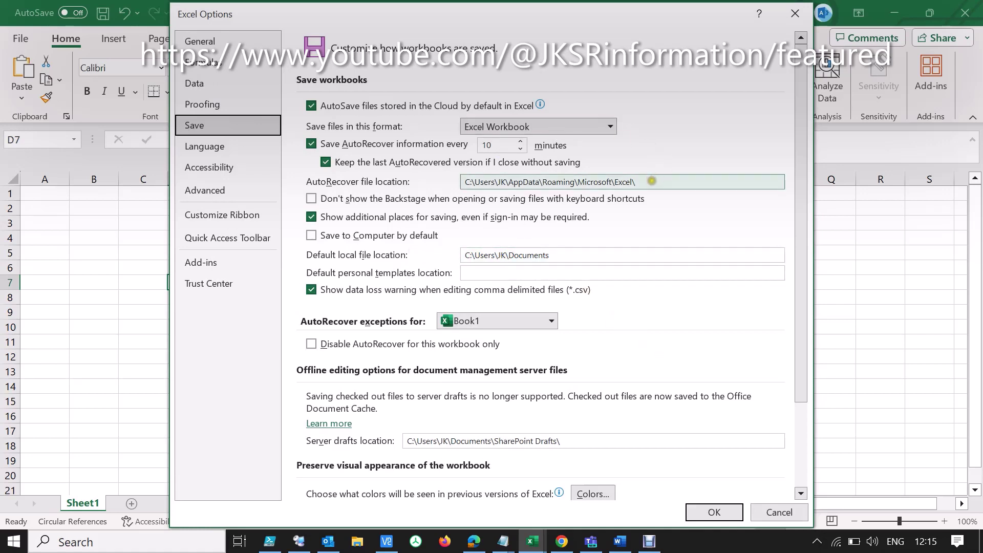
left_click_drag(651, 181, 462, 181)
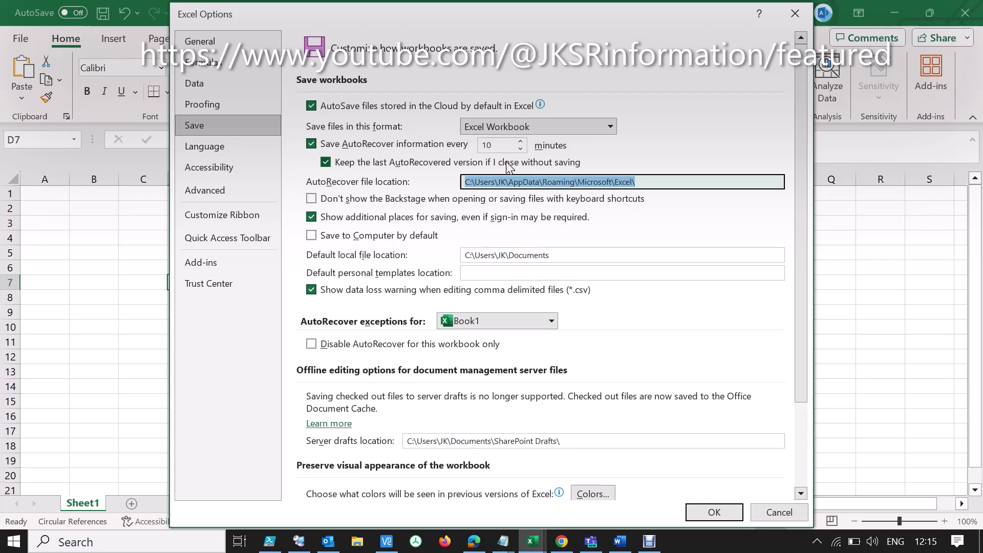
Lower the AutoRecover interval to 1 minute and reselect the file location path.
left_click(503, 145)
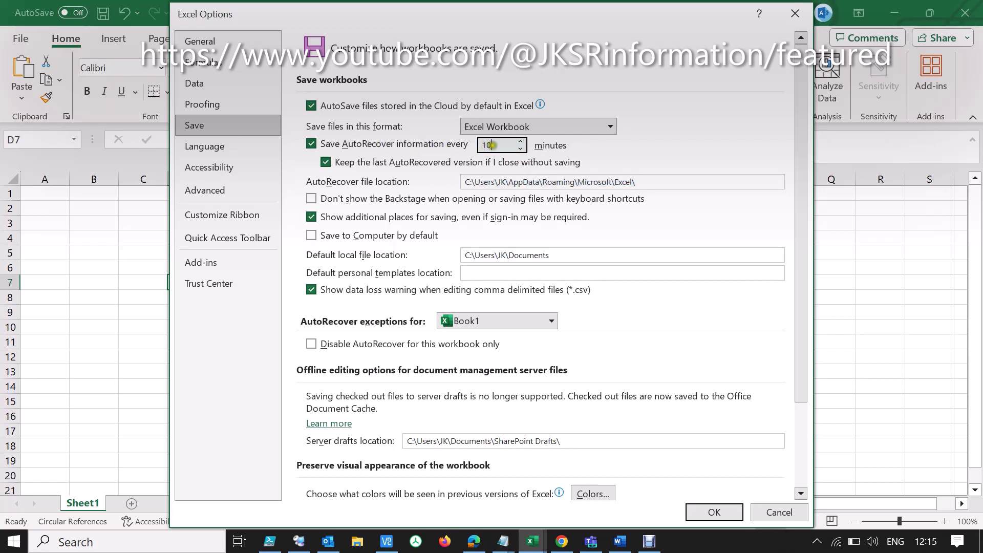
left_click(522, 149)
left_click(520, 149)
left_click(520, 149)
left_click(521, 150)
left_click(644, 183)
left_click(647, 180)
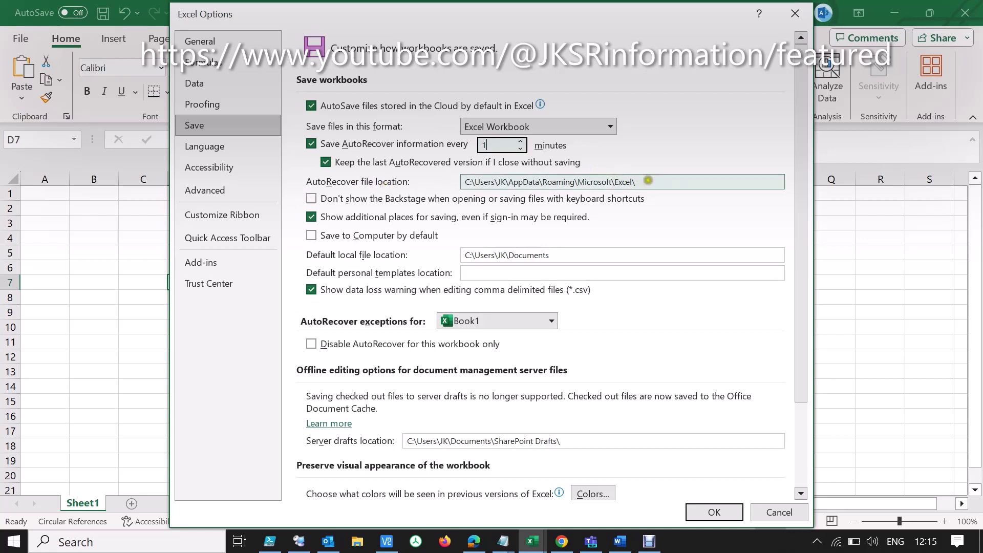
Copy the Excel AutoRecover folder path and open it from the Run box.
left_click_drag(647, 181, 447, 183)
key("ctrl+c")
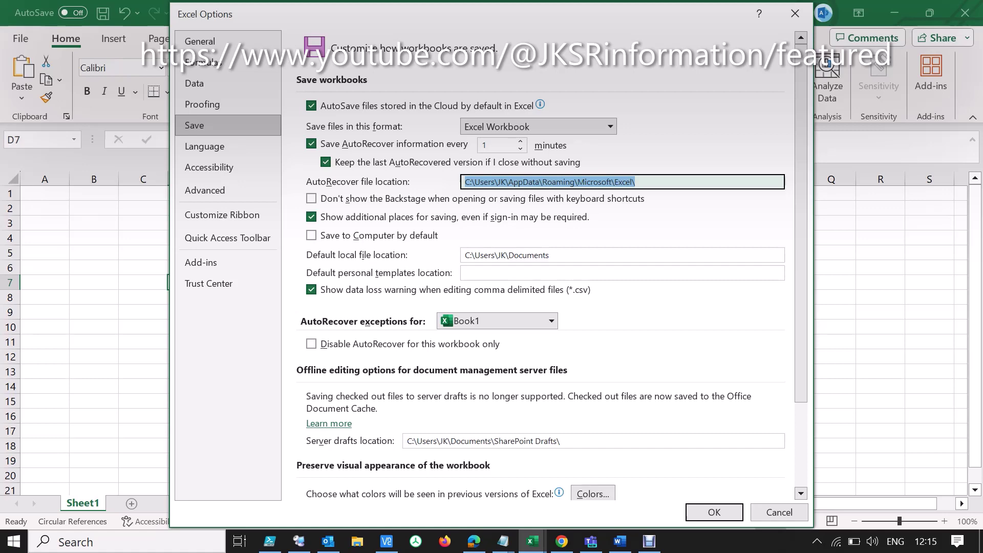
key("super+r")
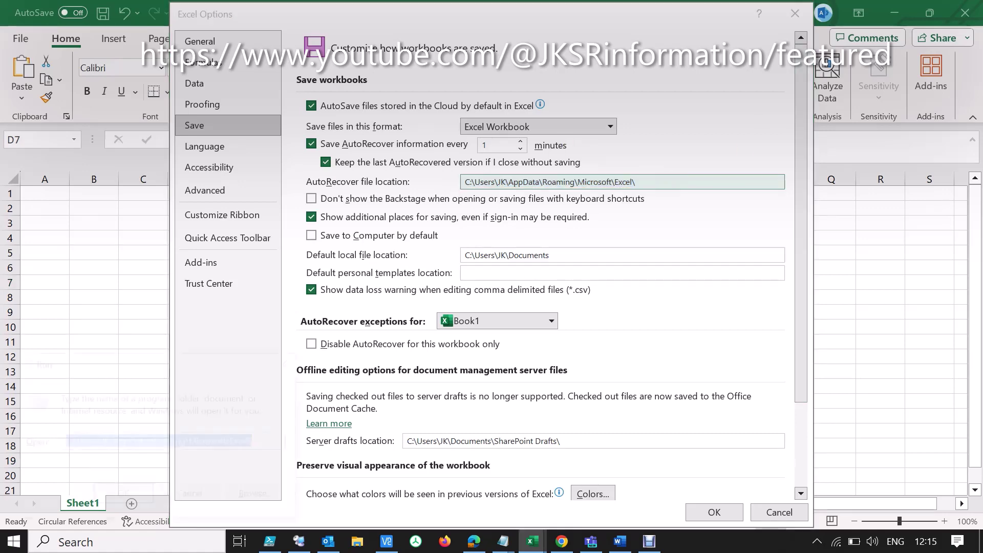
key("ctrl+v")
key("Return")
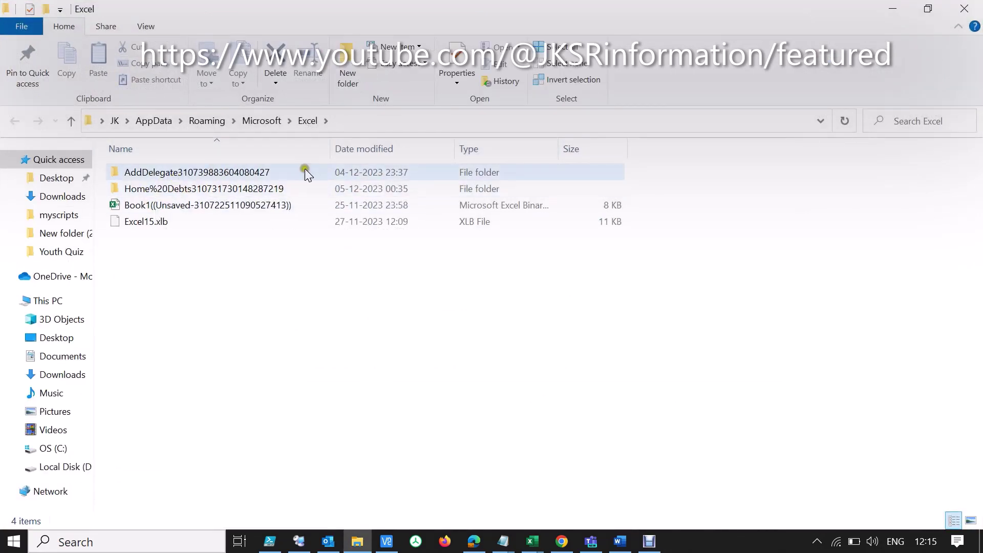
View the AddDelegate recovery folder with full names shown, then return to its parent.
double_click(202, 173)
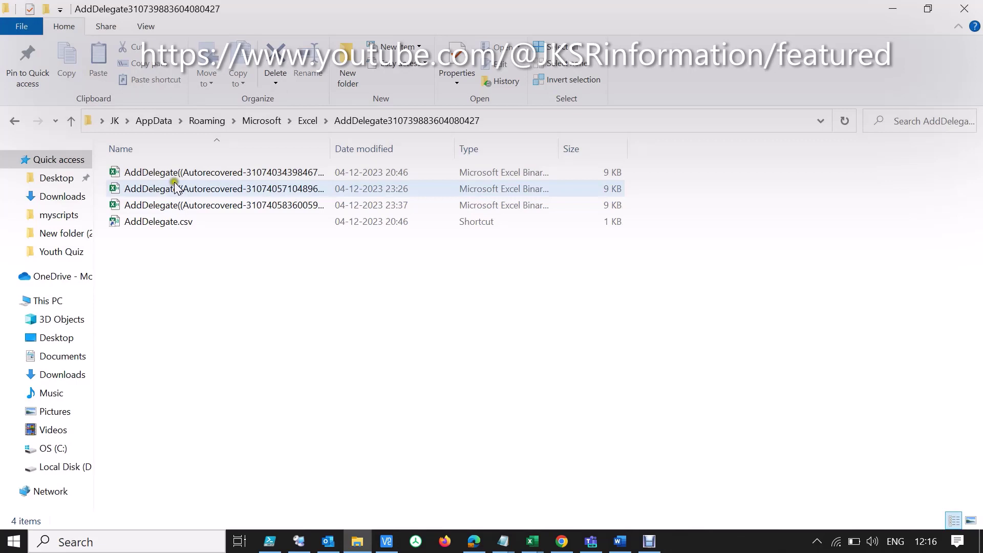
left_click_drag(331, 148, 415, 148)
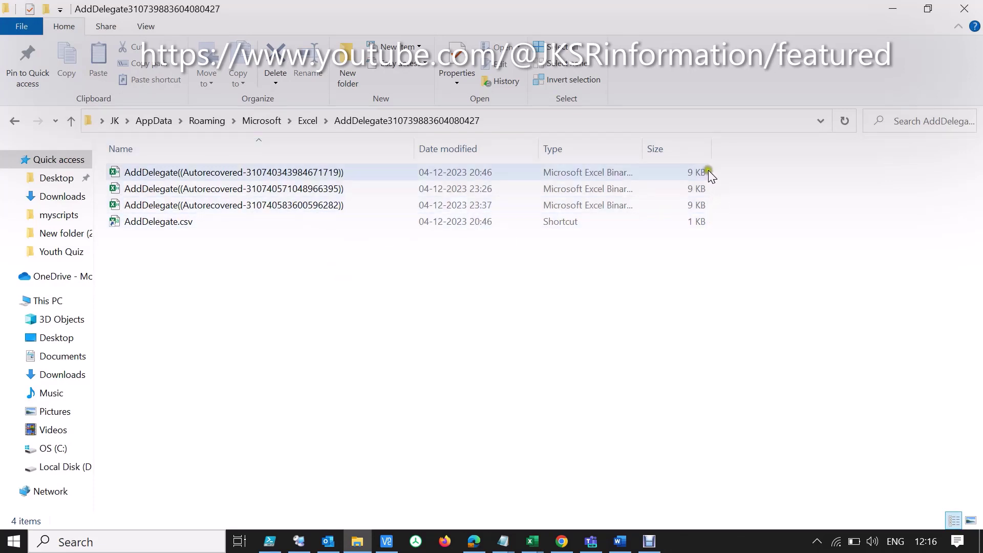
left_click(14, 121)
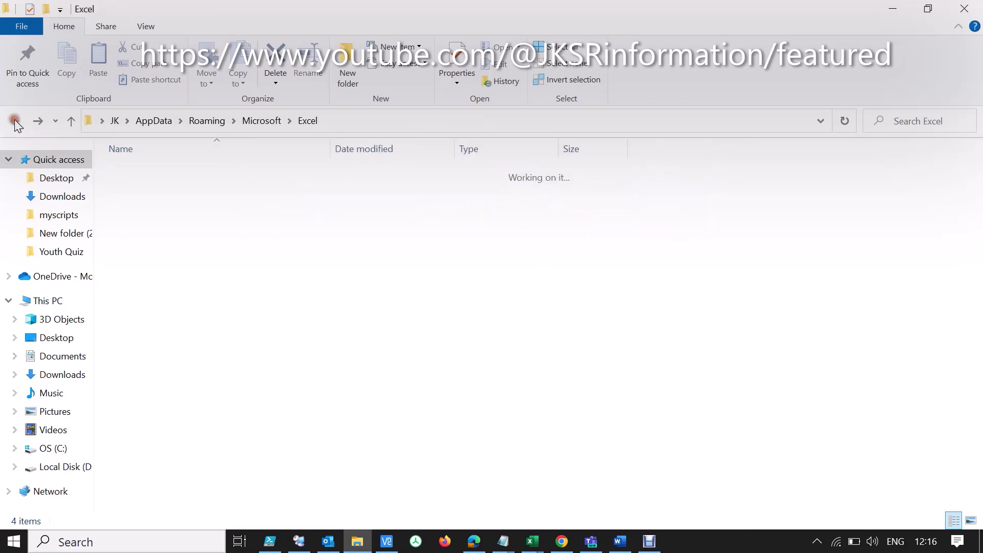
View the Home%20Debts recovery folder with full names shown, then minimize File Explorer.
double_click(188, 187)
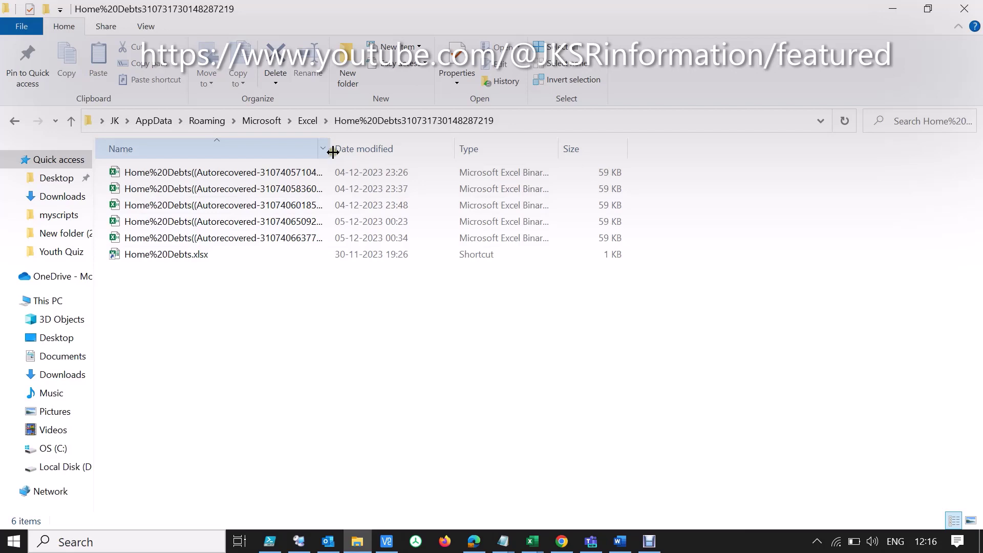
left_click_drag(329, 149, 388, 150)
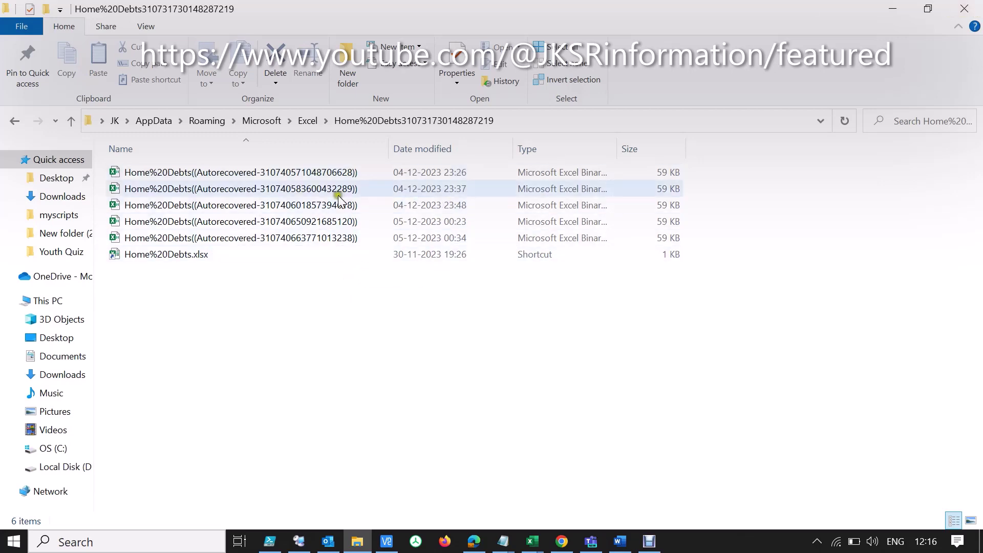
left_click(902, 11)
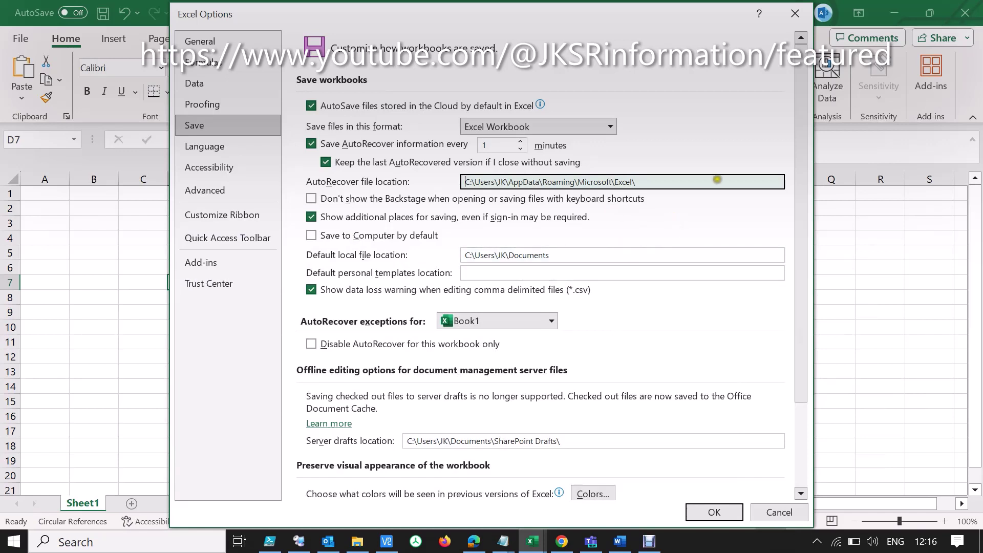
Close Excel Options and launch Word with the winword Run command.
left_click(795, 14)
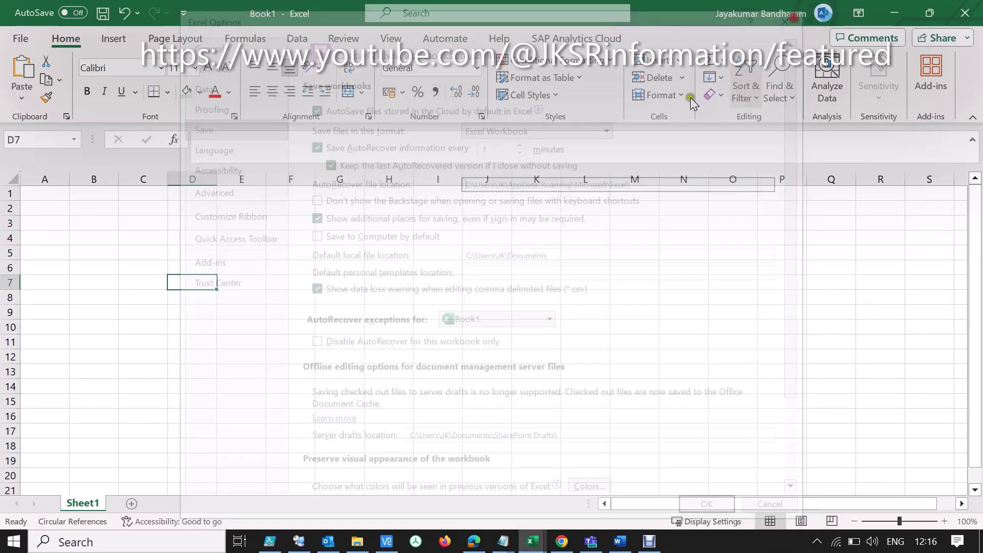
key("super+r")
type("wi")
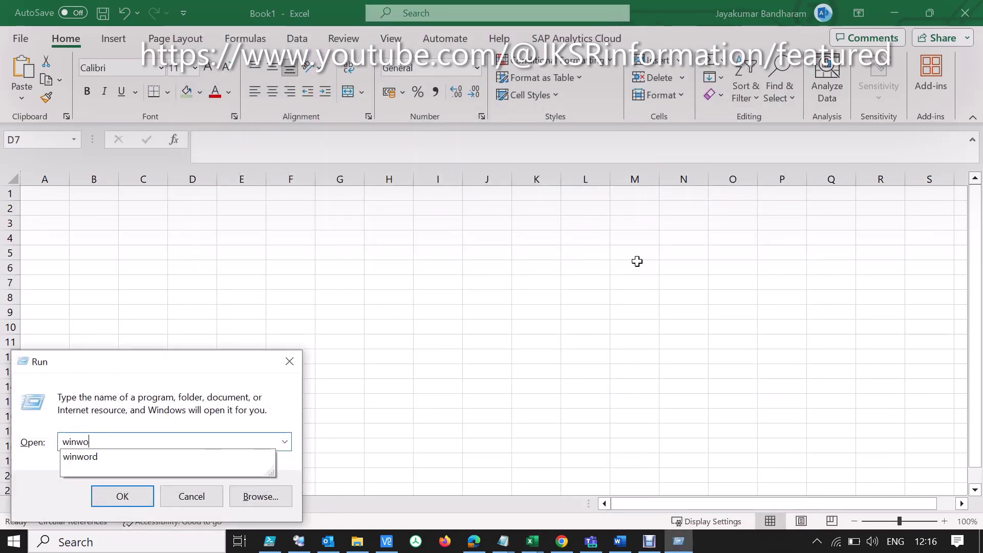
key("Down")
key("Return")
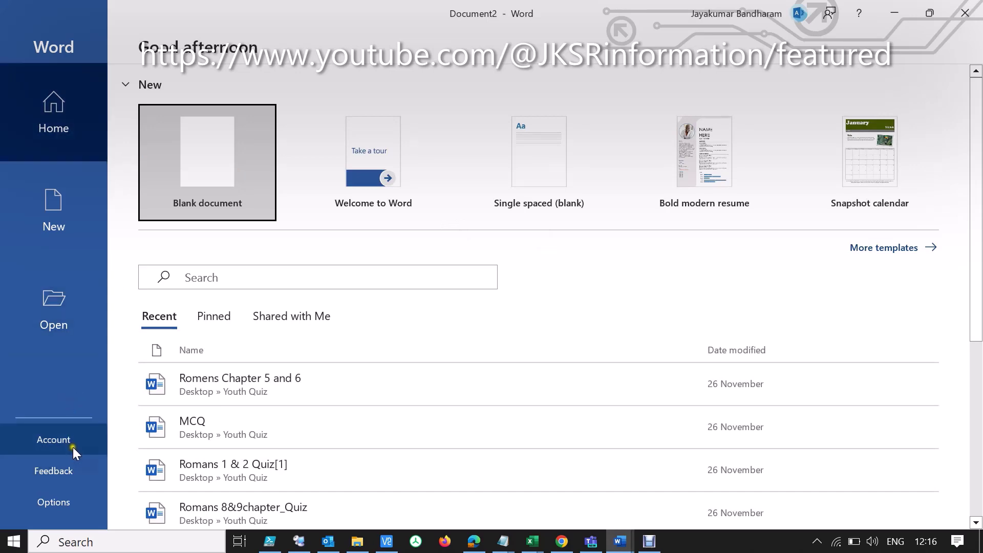
Copy Word's AutoRecover file location from its Save options and open it via Run.
left_click(59, 508)
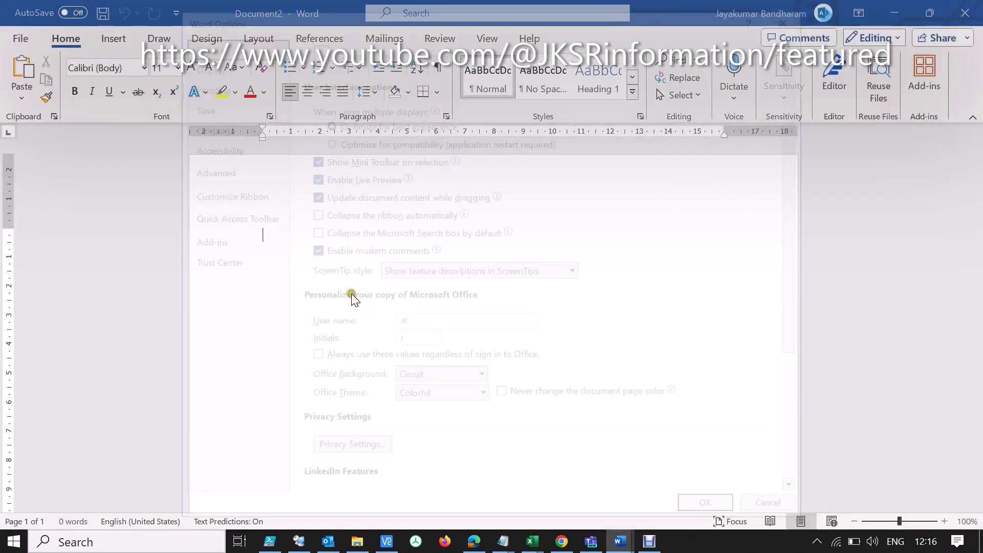
left_click(201, 105)
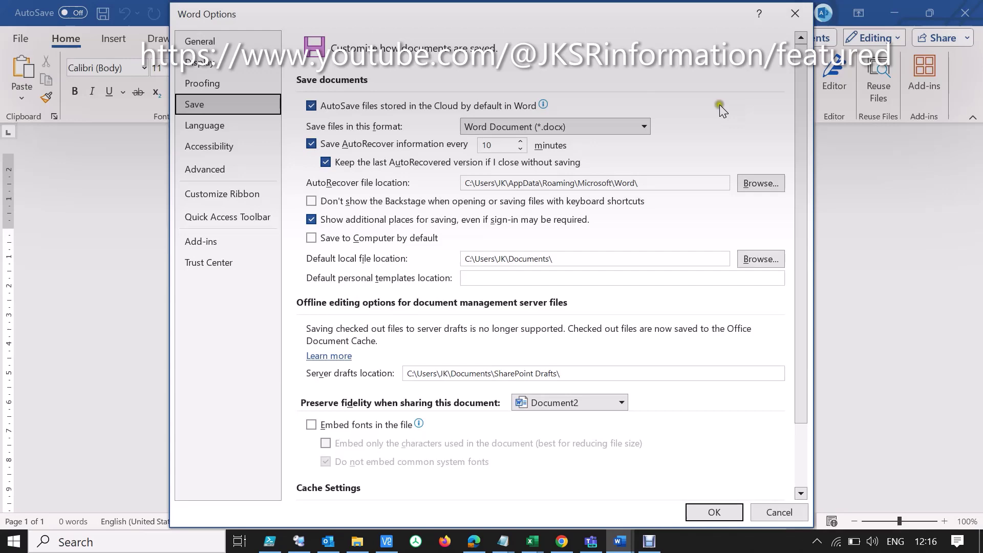
left_click(661, 185)
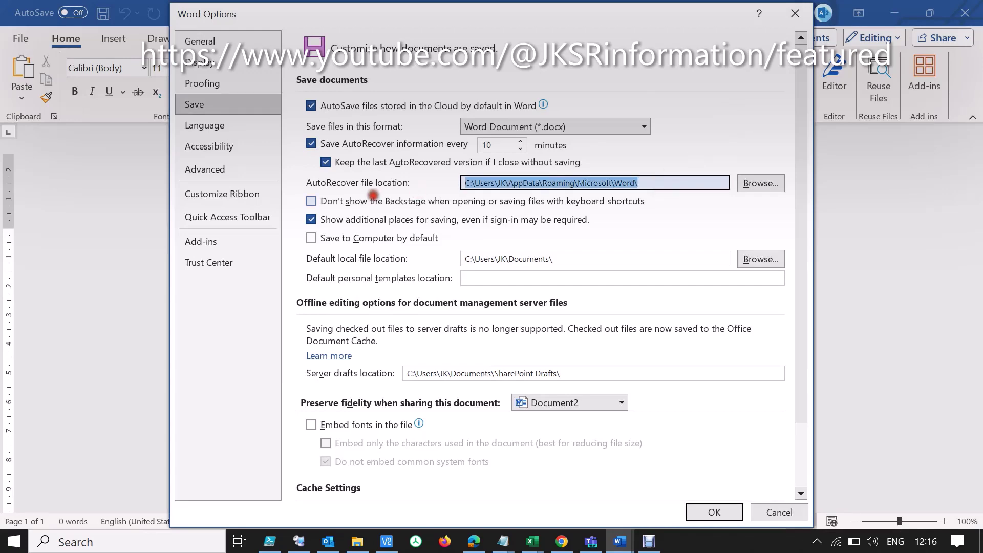
key("ctrl+c")
key("super+r")
key("ctrl+v")
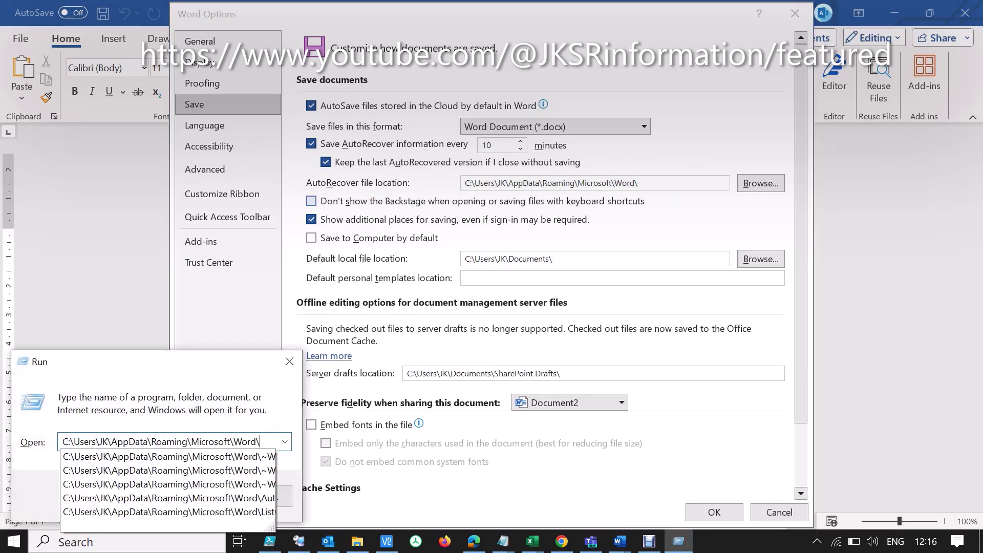
key("Return")
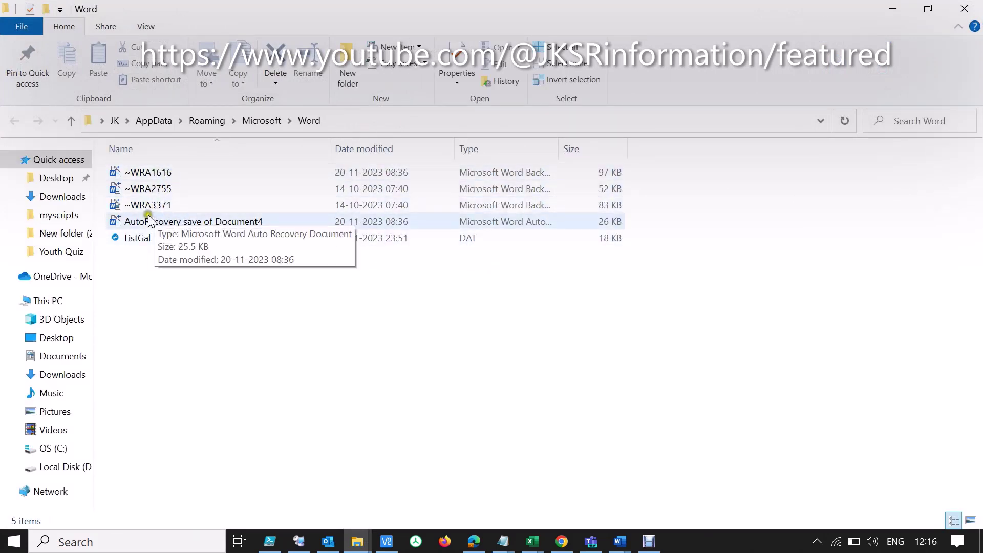
Select the ~WRA1616 backup file, then return to the Word Options window.
left_click(154, 172)
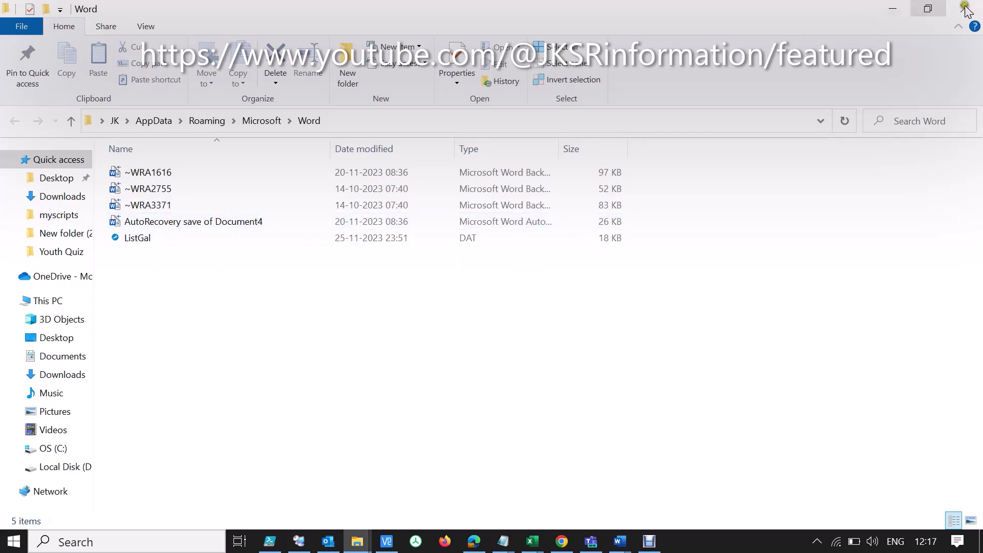
key("alt+Tab")
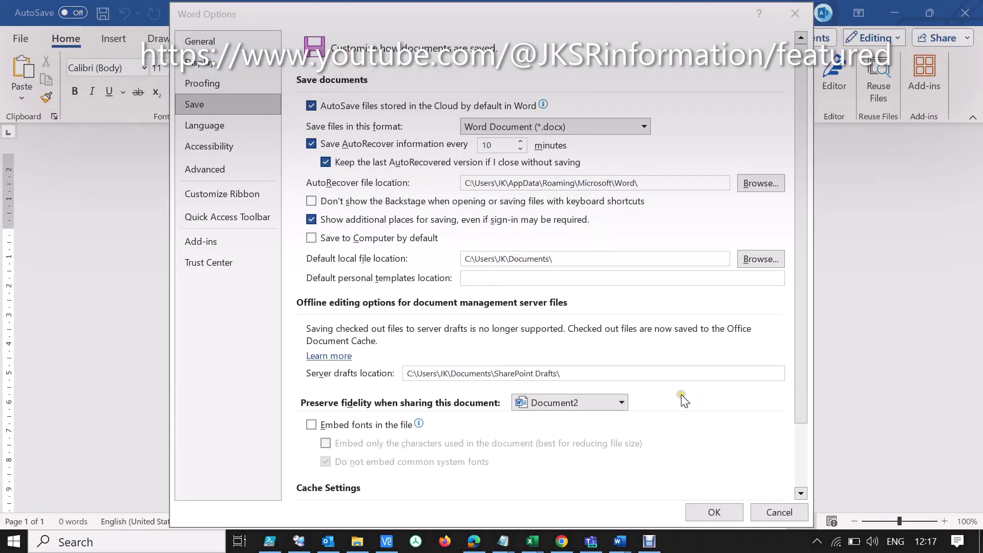